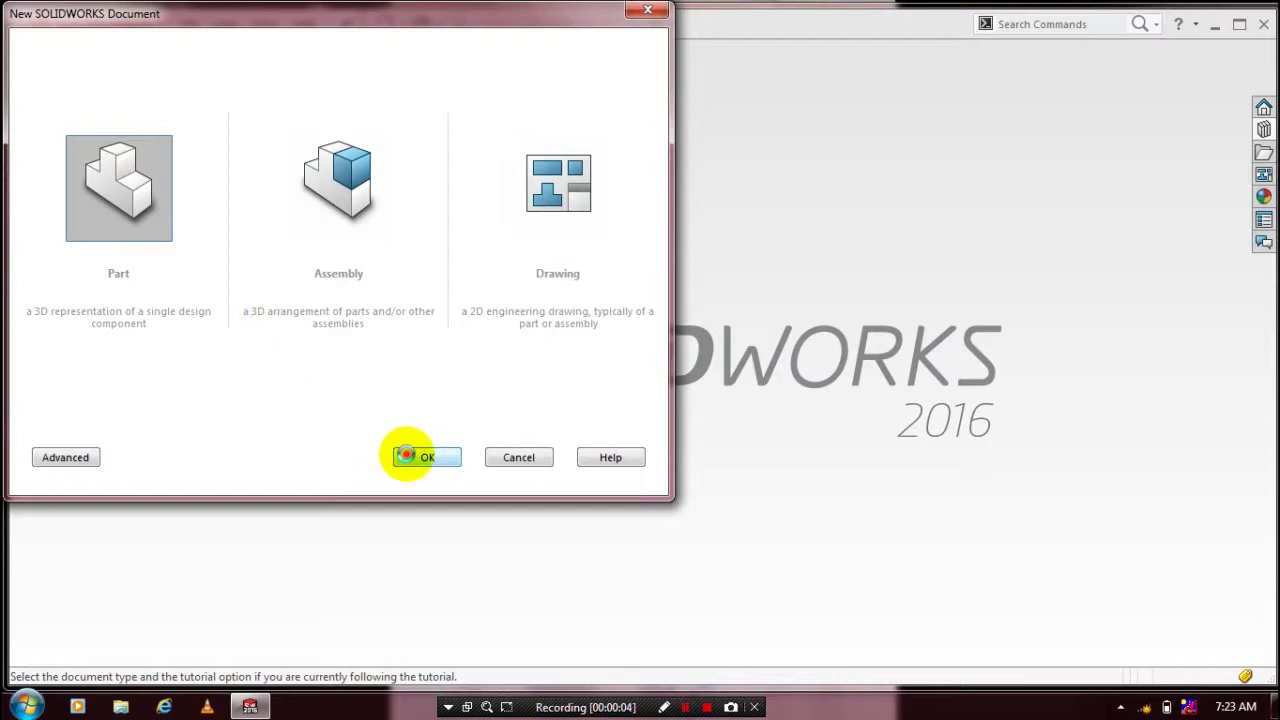
Create a new blank part document from the New SOLIDWORKS Document dialog
click(406, 456)
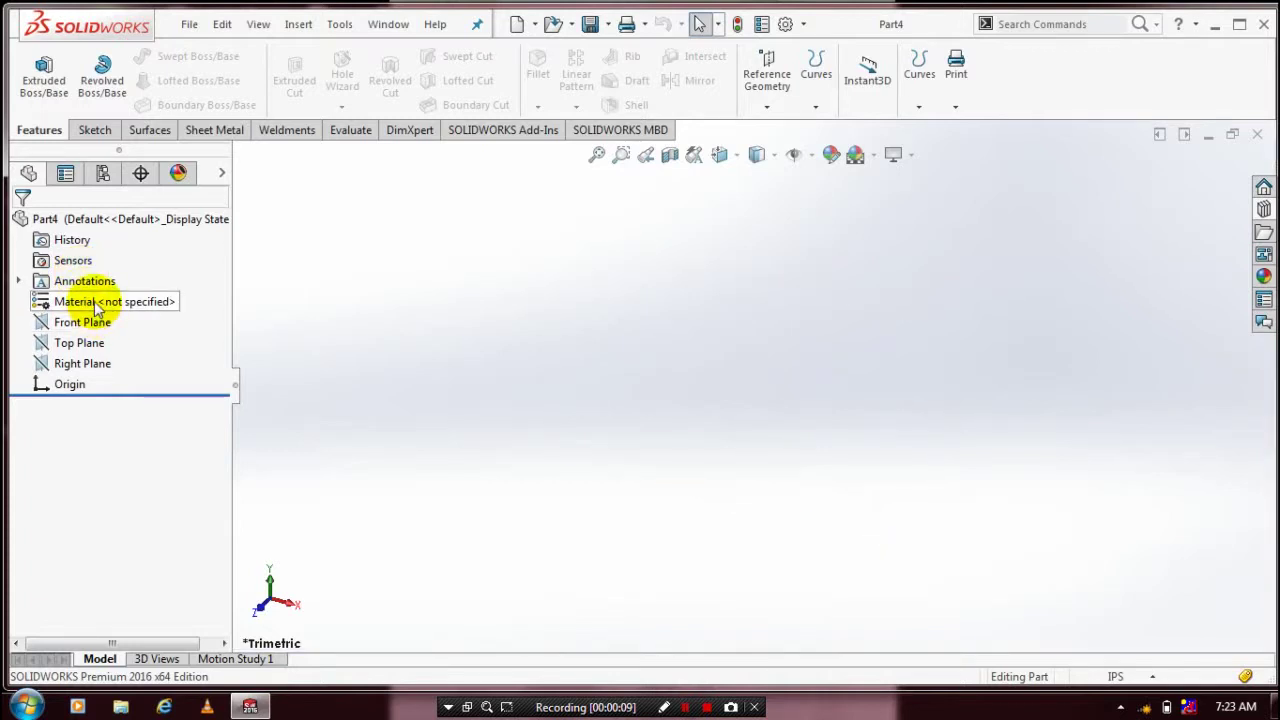
Select Top Plane and enlarge its displayed outline by dragging two of its handles
click(79, 343)
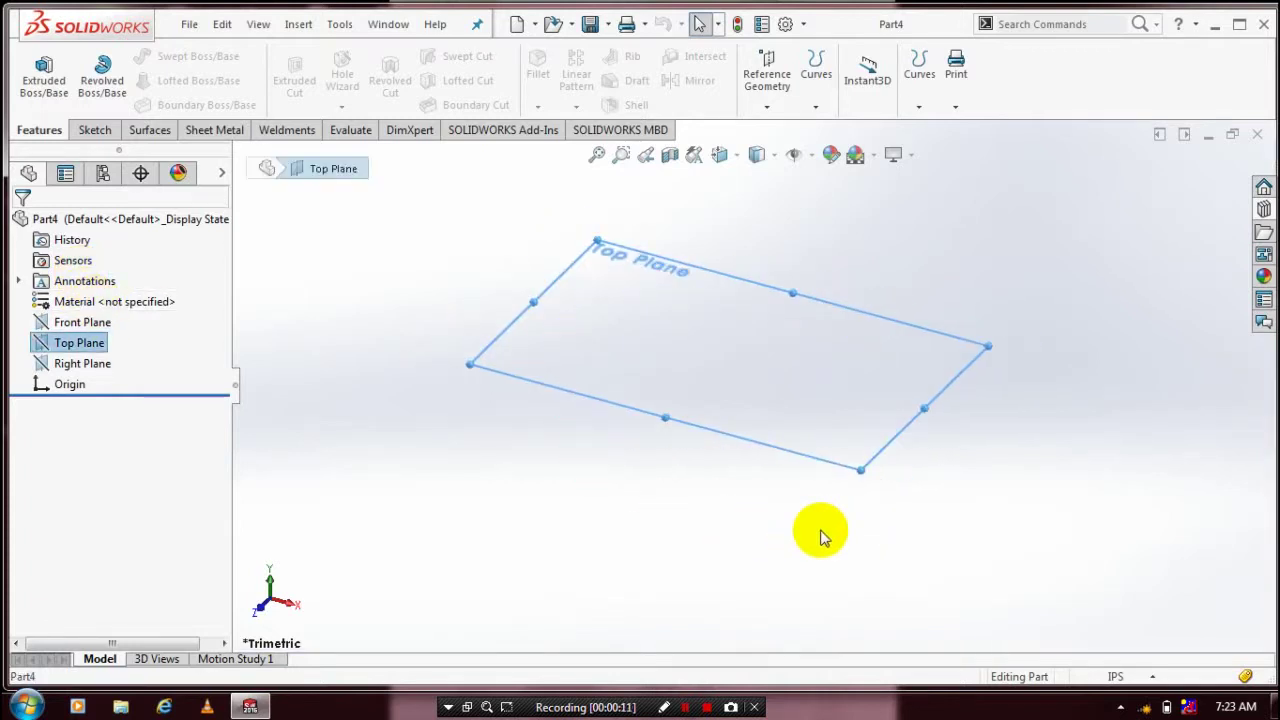
mouse_move(863, 470)
mouse_down()
mouse_move(504, 425)
mouse_move(893, 618)
mouse_move(896, 546)
mouse_up()
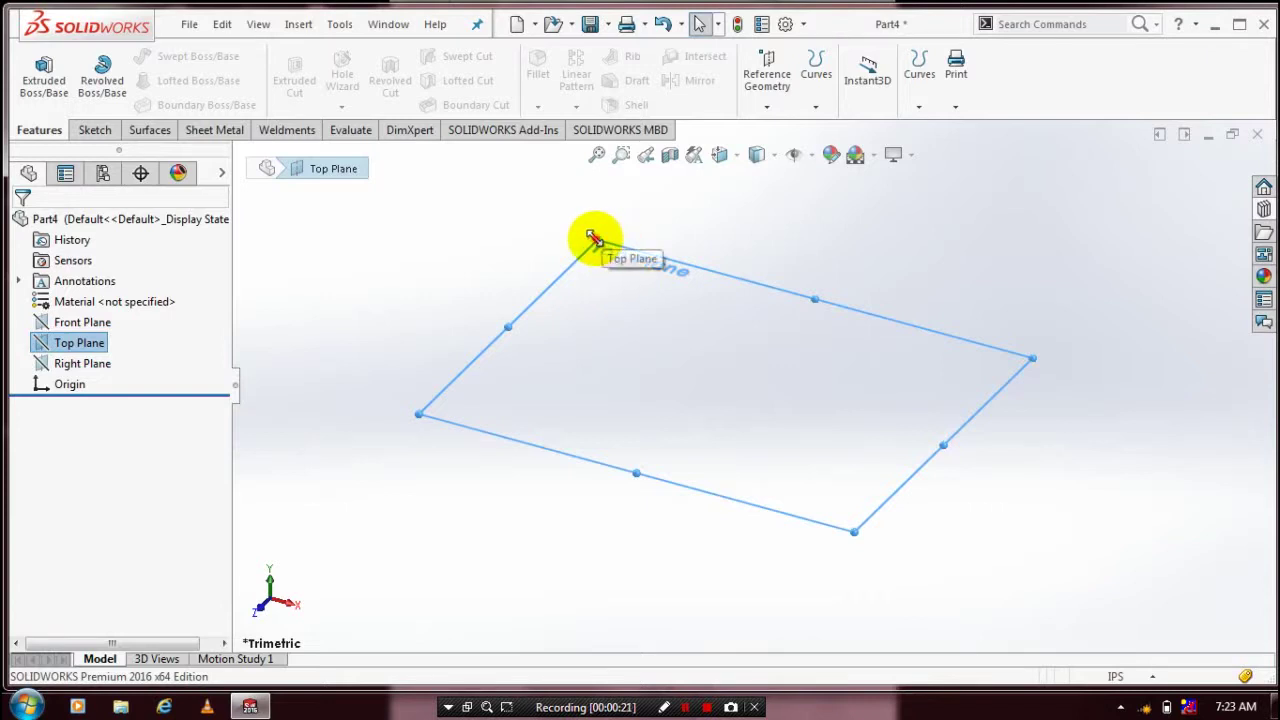
mouse_move(593, 237)
mouse_down()
mouse_move(647, 395)
mouse_move(651, 318)
mouse_up()
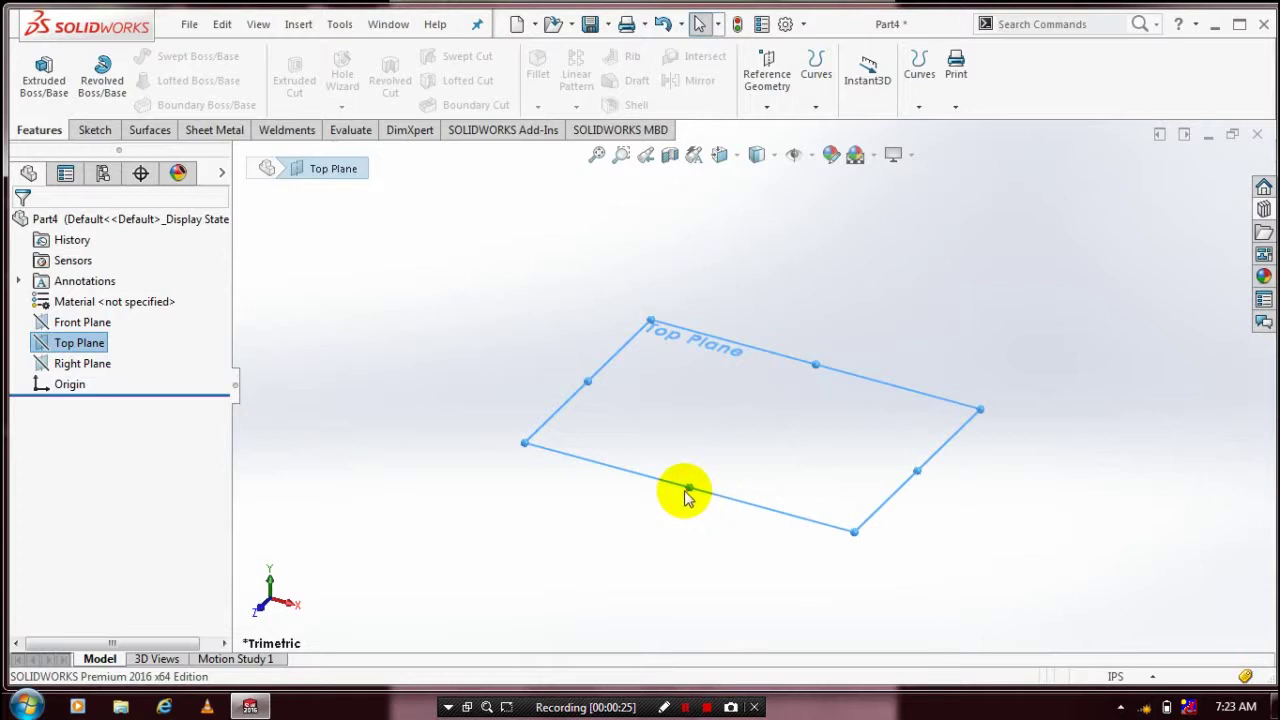
Drag the Top Plane outline by its edge to a new spot, keeping its size
mouse_move(596, 468)
mouse_down()
mouse_move(583, 513)
mouse_move(746, 478)
mouse_move(737, 531)
mouse_move(666, 363)
mouse_move(491, 457)
mouse_move(675, 483)
mouse_move(663, 497)
mouse_move(600, 503)
mouse_move(663, 423)
mouse_move(500, 429)
mouse_move(529, 409)
mouse_move(617, 406)
mouse_move(617, 481)
mouse_move(463, 449)
mouse_move(449, 380)
mouse_move(757, 537)
mouse_move(758, 511)
mouse_move(523, 366)
mouse_move(514, 417)
mouse_up()
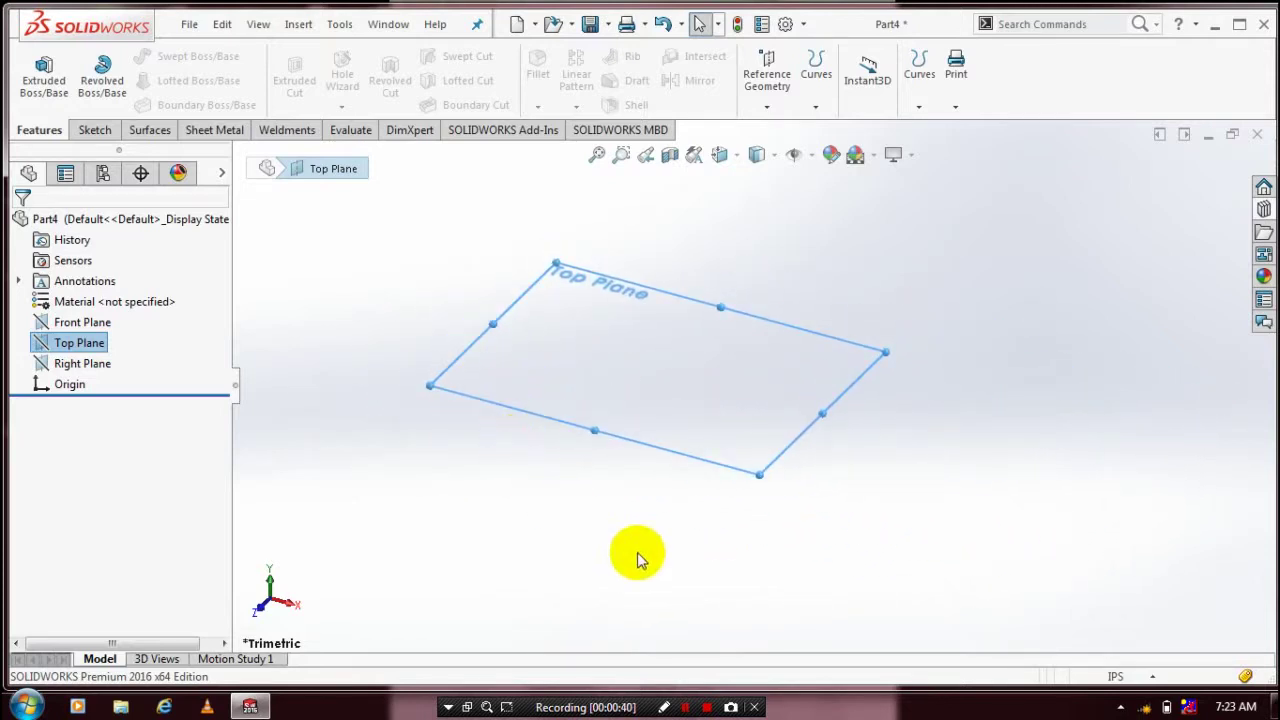